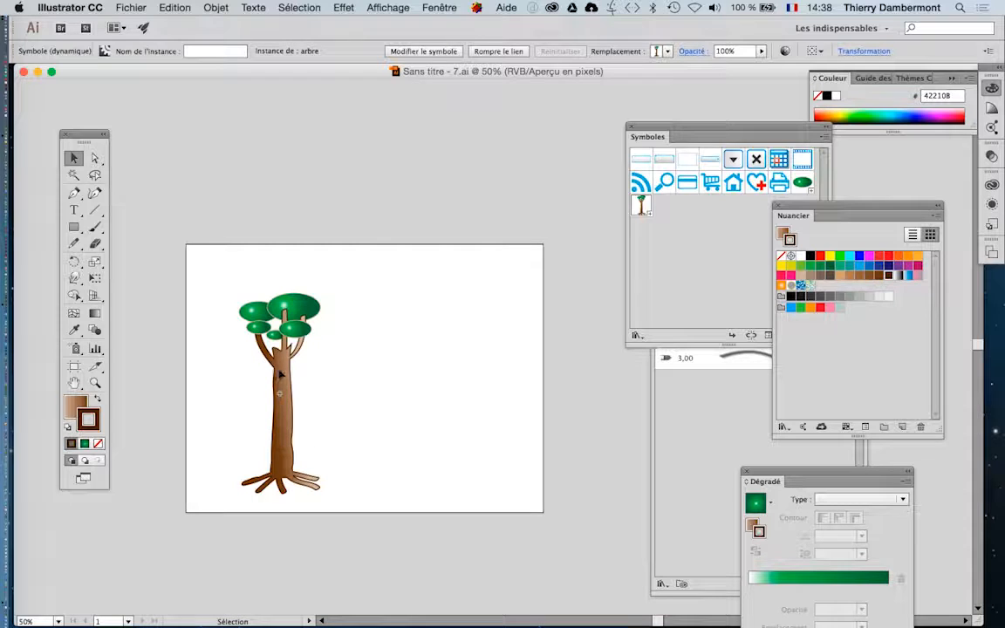
Step: Delete the tree symbol instance from the artboard
{"action": "key", "text": "Delete"}
{"action": "left_click_drag", "start_coordinate": [280, 374], "coordinate": [305, 295]}
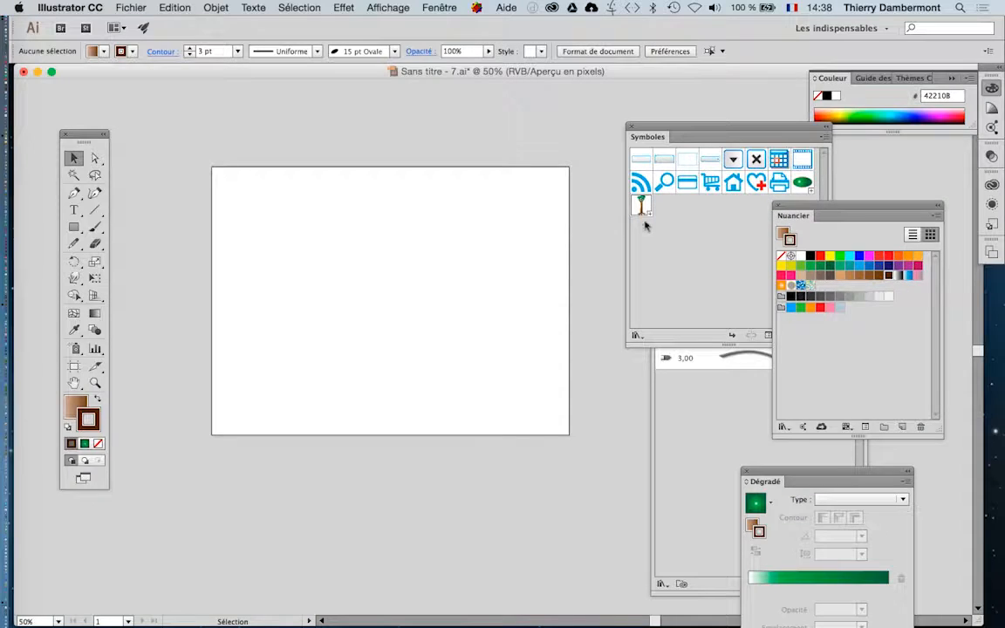
{"action": "left_click_drag", "start_coordinate": [471, 263], "coordinate": [433, 252]}
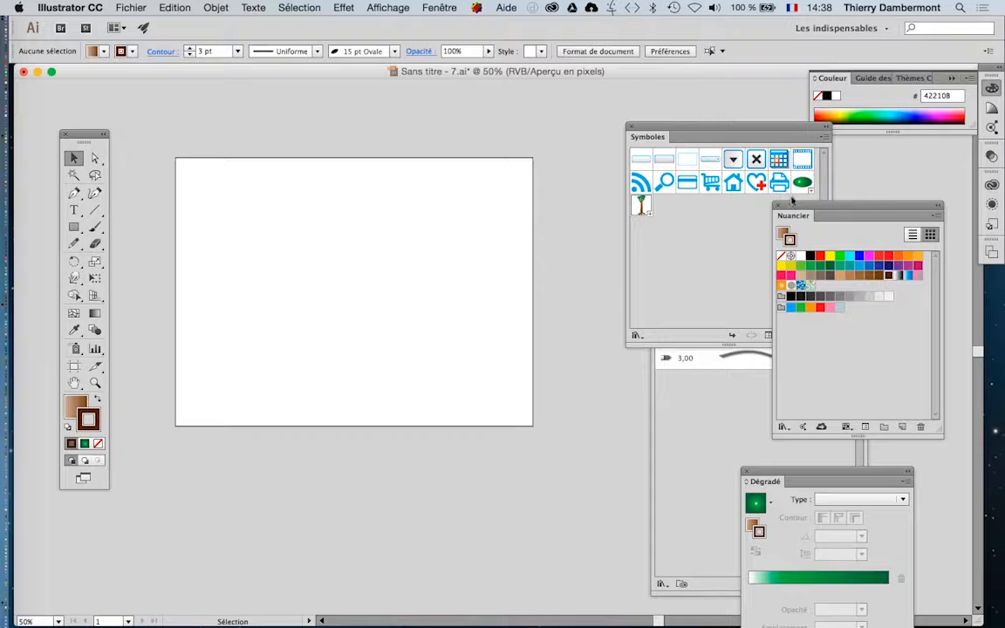
Step: Rearrange the Nuancier, Symboles and Formes panels and the toolbox to free the space around the artboard
{"action": "left_click_drag", "start_coordinate": [807, 208], "coordinate": [868, 220]}
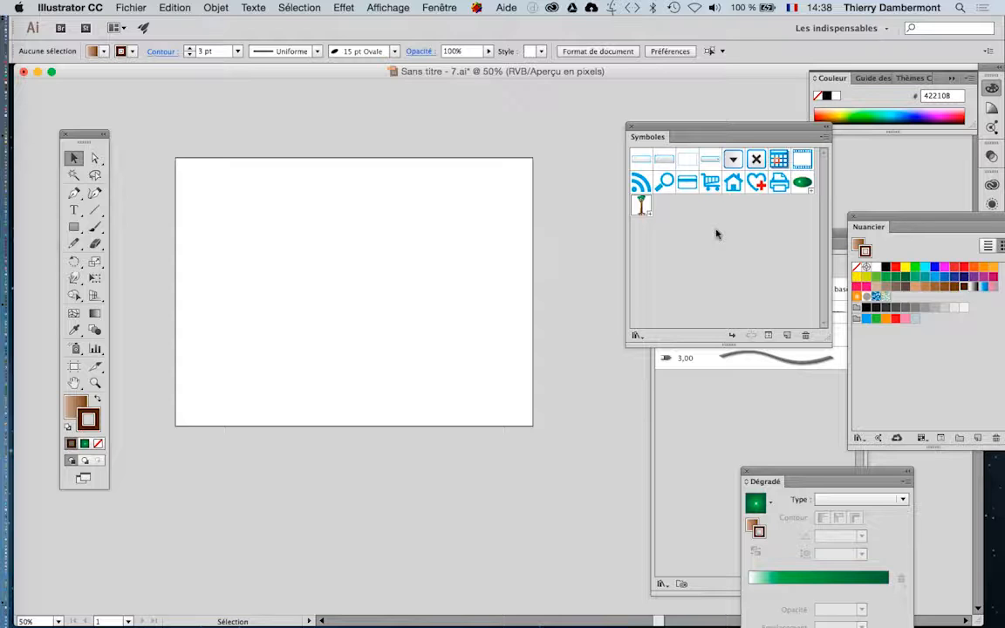
{"action": "left_click_drag", "start_coordinate": [660, 129], "coordinate": [746, 90]}
{"action": "left_click_drag", "start_coordinate": [671, 233], "coordinate": [690, 236]}
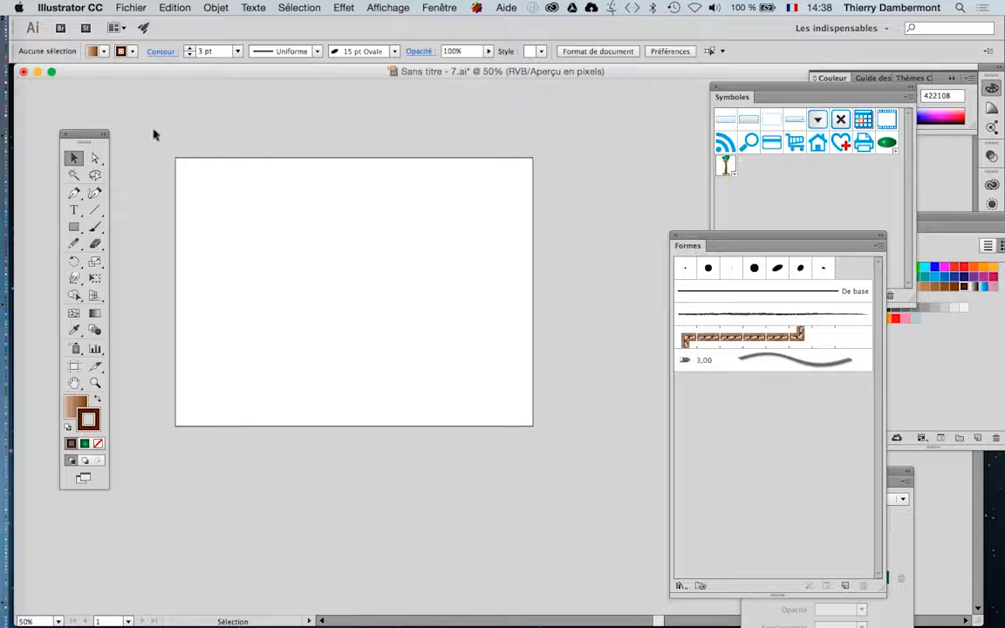
{"action": "left_click_drag", "start_coordinate": [87, 137], "coordinate": [131, 83]}
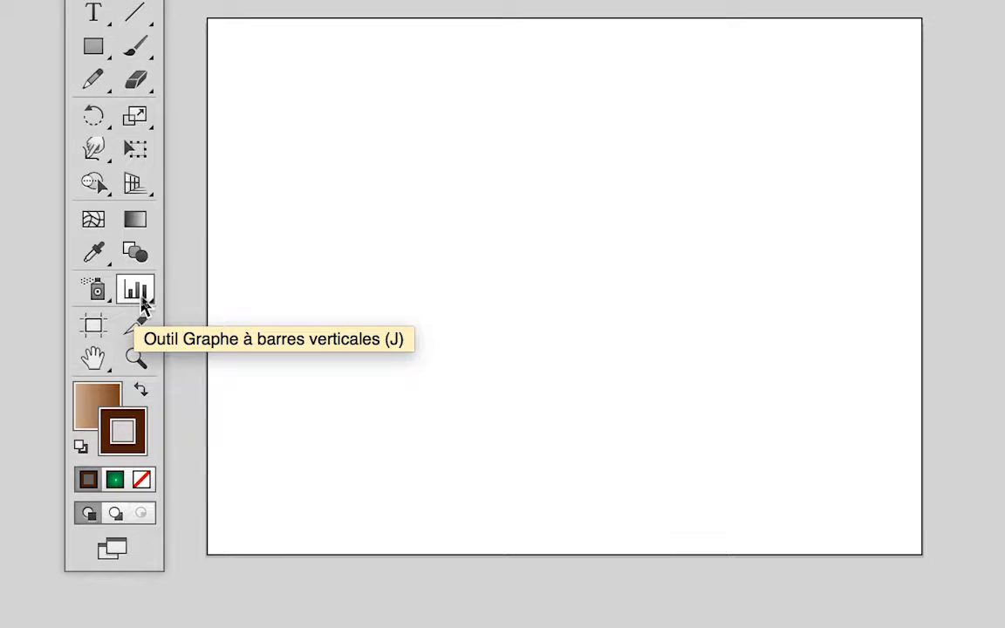
Step: Open the graph attributes of the vertical bar graph tool and place the dialog over the artboard
{"action": "left_click", "coordinate": [141, 297]}
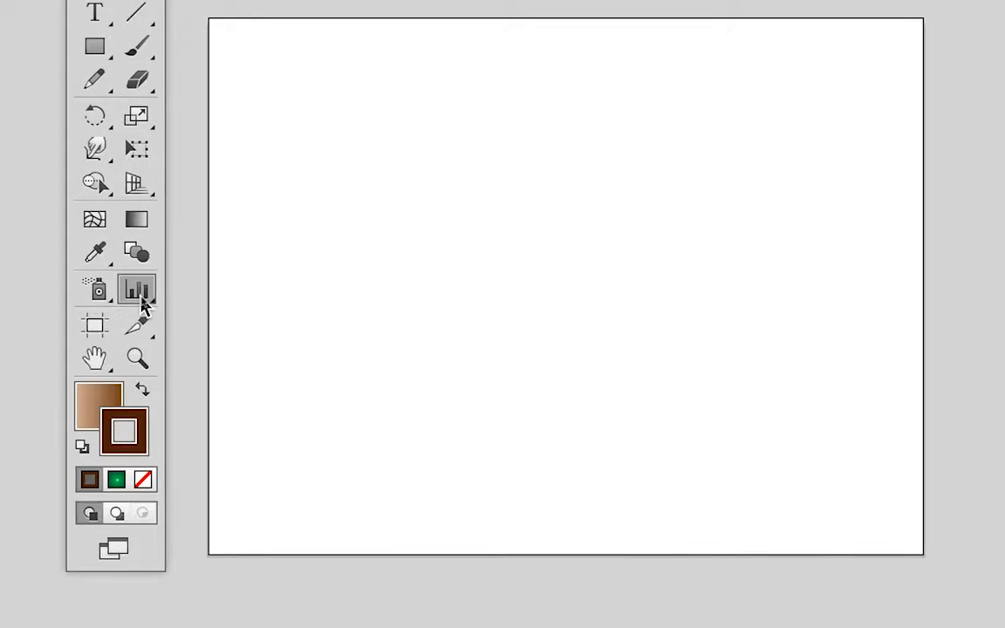
{"action": "double_click", "coordinate": [141, 298]}
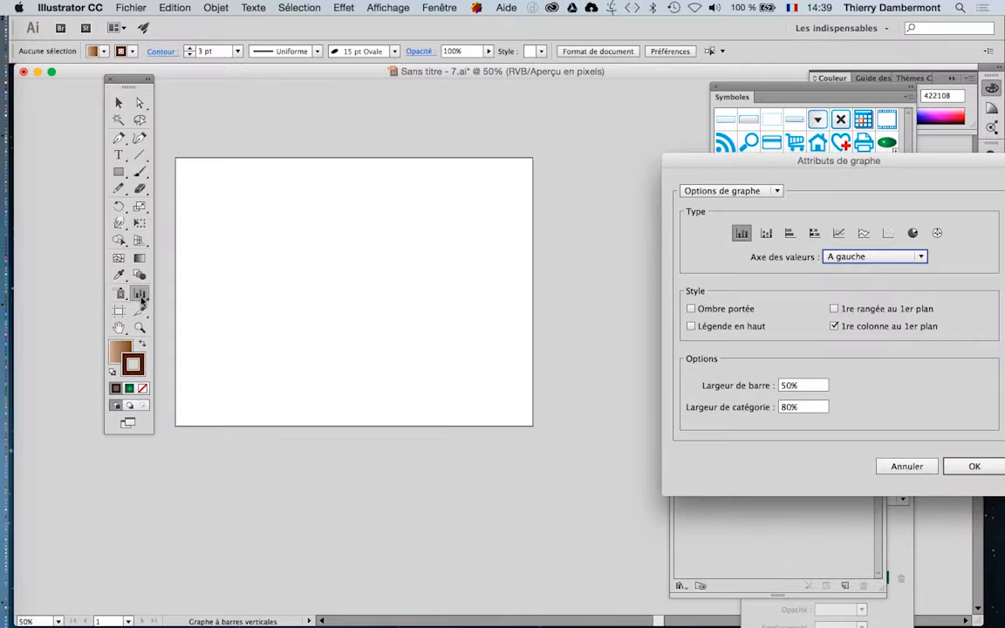
{"action": "left_click_drag", "start_coordinate": [667, 156], "coordinate": [527, 86]}
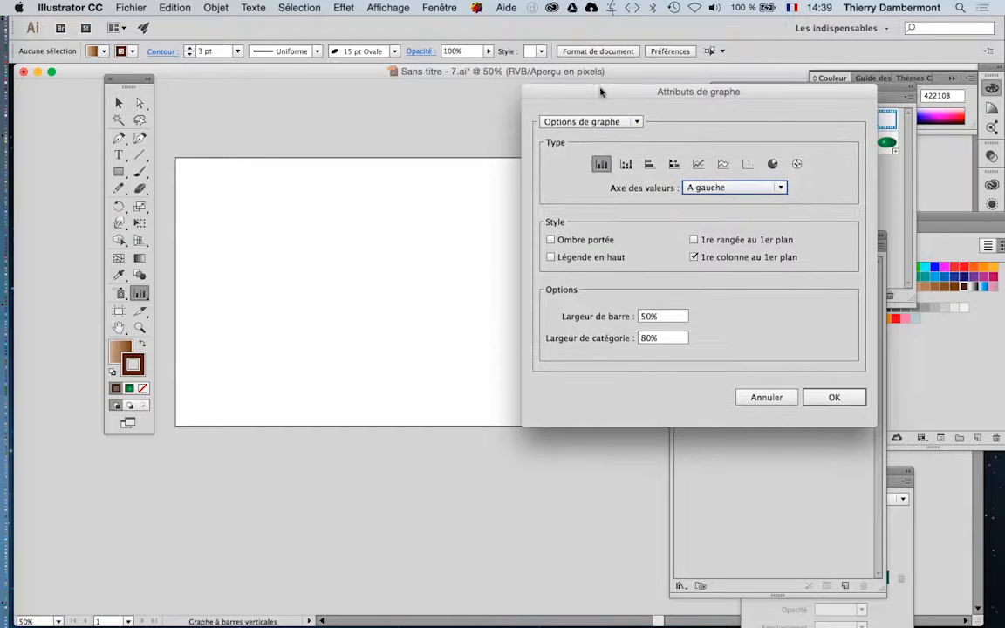
{"action": "mouse_move", "coordinate": [676, 97]}
{"action": "left_mouse_down"}
{"action": "mouse_move", "coordinate": [646, 163]}
{"action": "mouse_move", "coordinate": [555, 163]}
{"action": "left_mouse_up"}
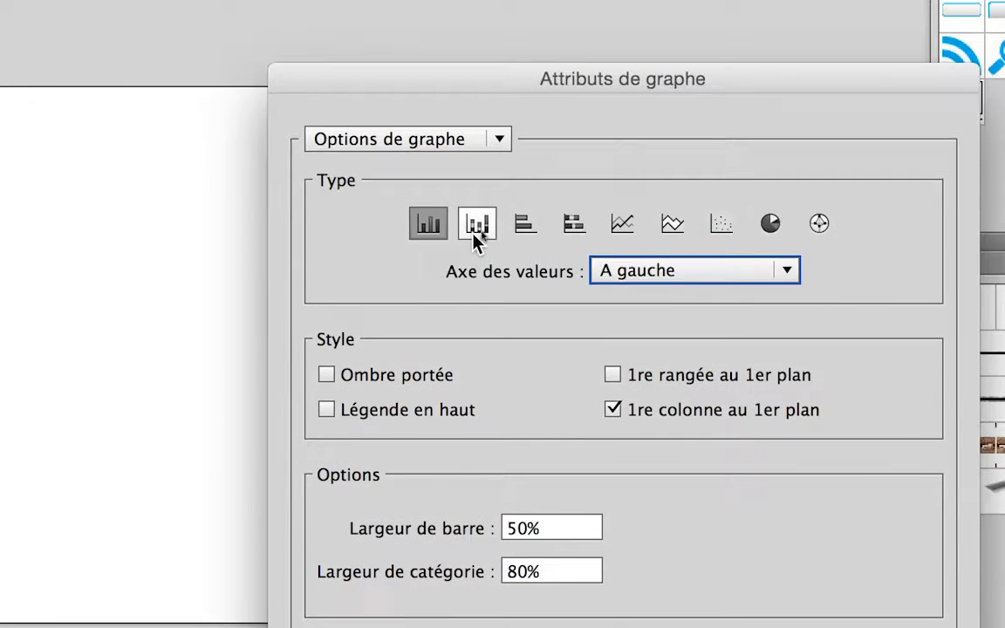
Step: Look through the other graph types and their options, from stacked vertical bars to the radar graph
{"action": "left_click", "coordinate": [475, 230]}
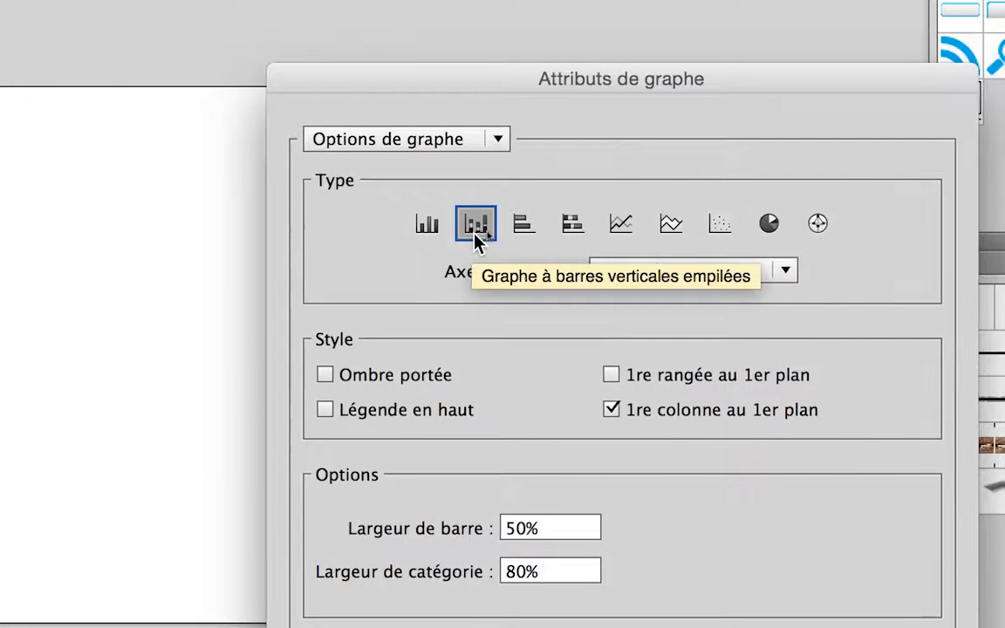
{"action": "left_click", "coordinate": [528, 232]}
{"action": "left_click", "coordinate": [565, 232]}
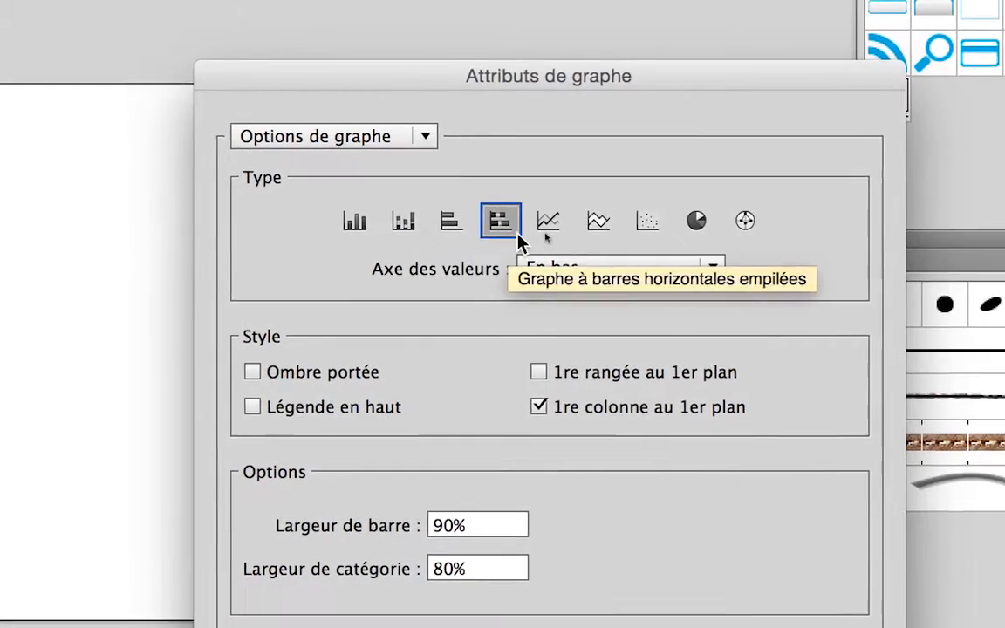
{"action": "left_click", "coordinate": [568, 225]}
{"action": "left_click", "coordinate": [618, 225]}
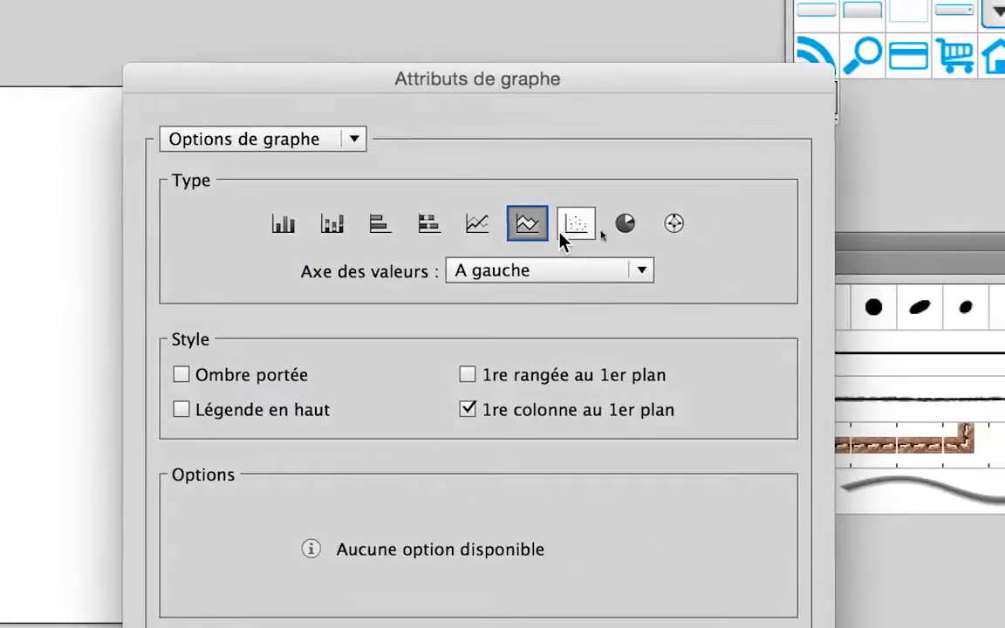
{"action": "left_click", "coordinate": [604, 228]}
{"action": "left_click", "coordinate": [653, 229]}
{"action": "left_click", "coordinate": [611, 224]}
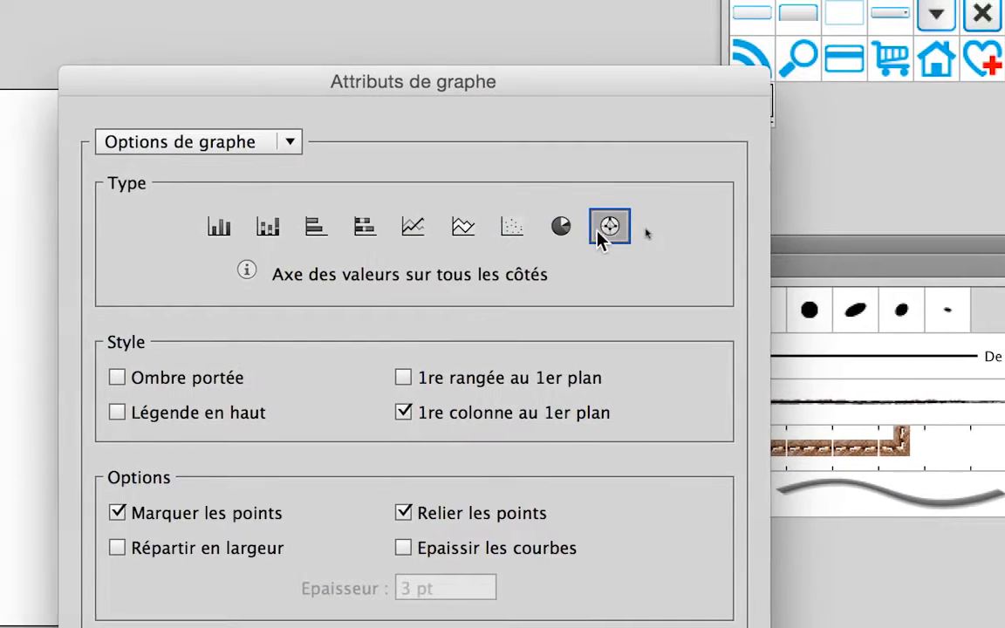
Step: Set the graph type to vertical bars with the value axis A gauche and accept the graph attributes
{"action": "left_click", "coordinate": [220, 224]}
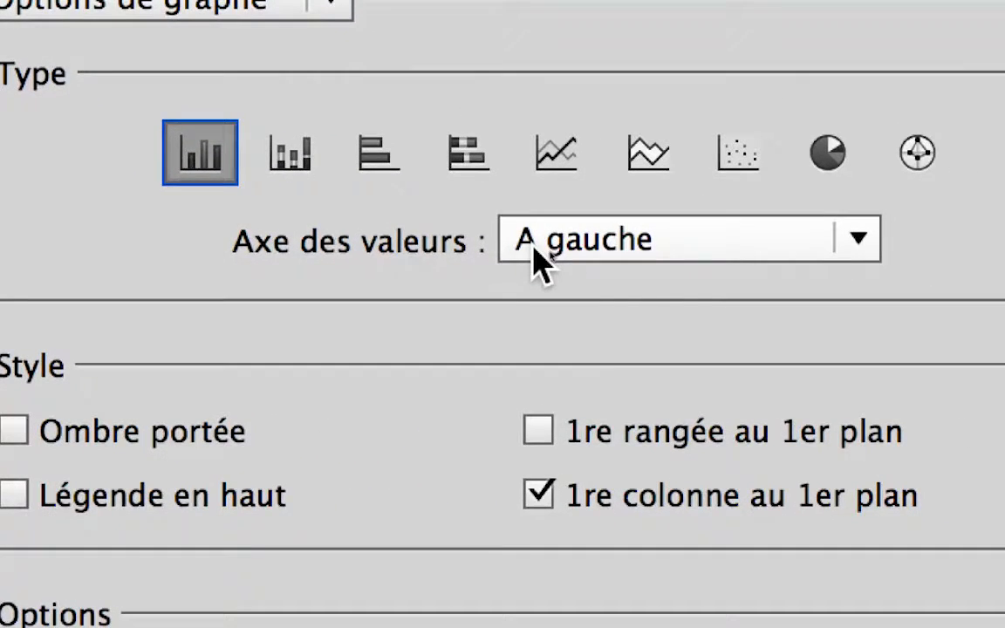
{"action": "left_click", "coordinate": [533, 257]}
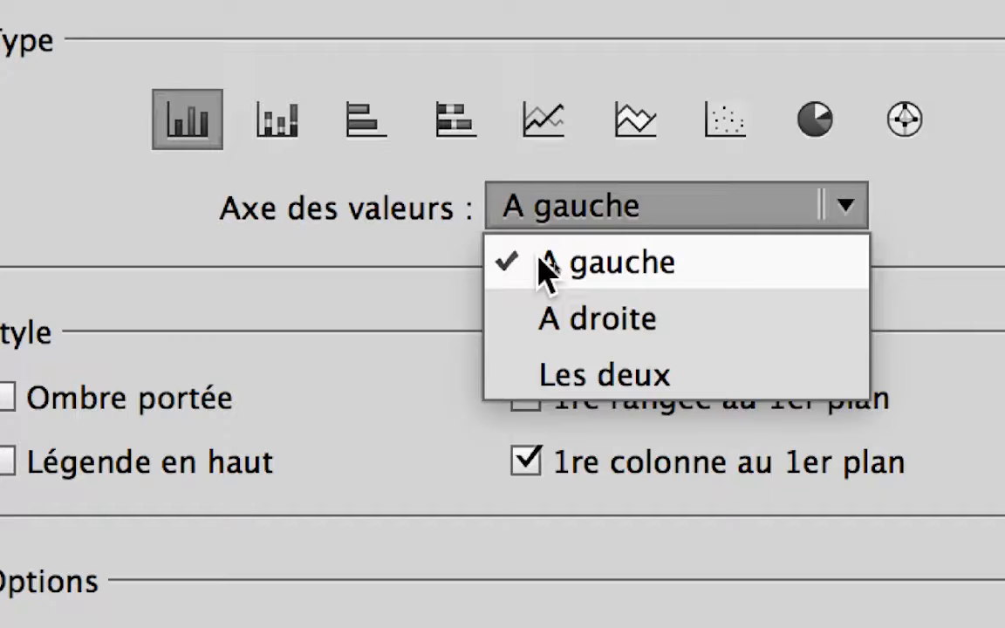
{"action": "left_click", "coordinate": [539, 254]}
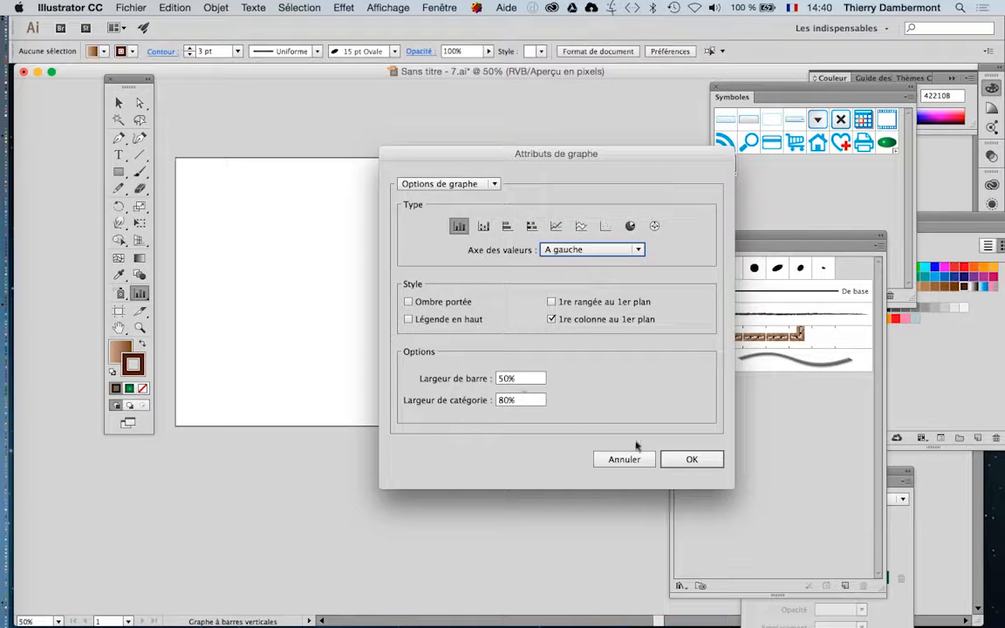
{"action": "left_click", "coordinate": [692, 459]}
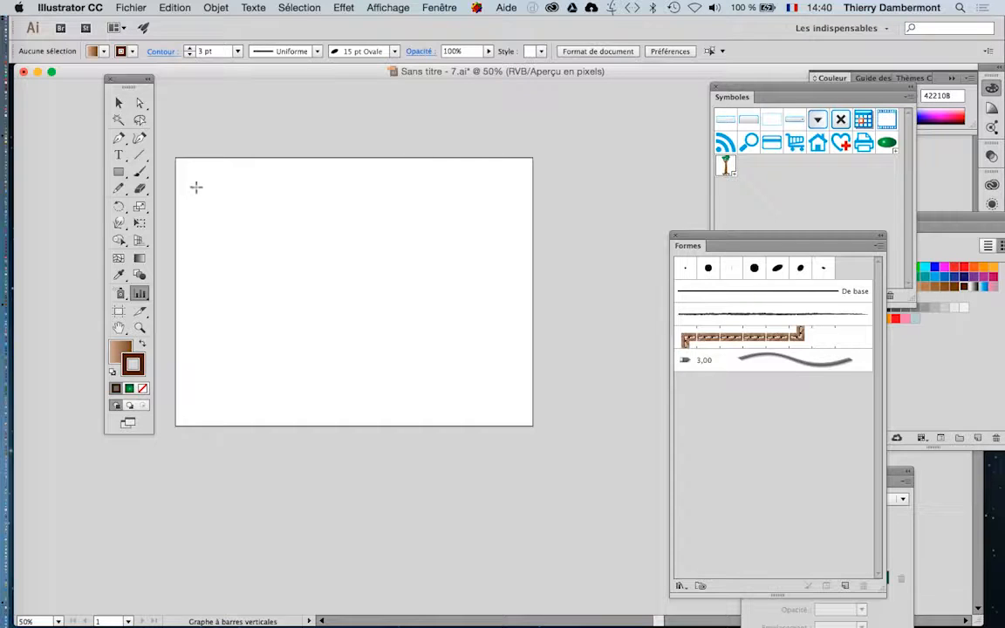
Step: Draw a vertical bar graph in the middle of the artboard, replacing a first, larger attempt
{"action": "left_click_drag", "start_coordinate": [194, 186], "coordinate": [510, 394]}
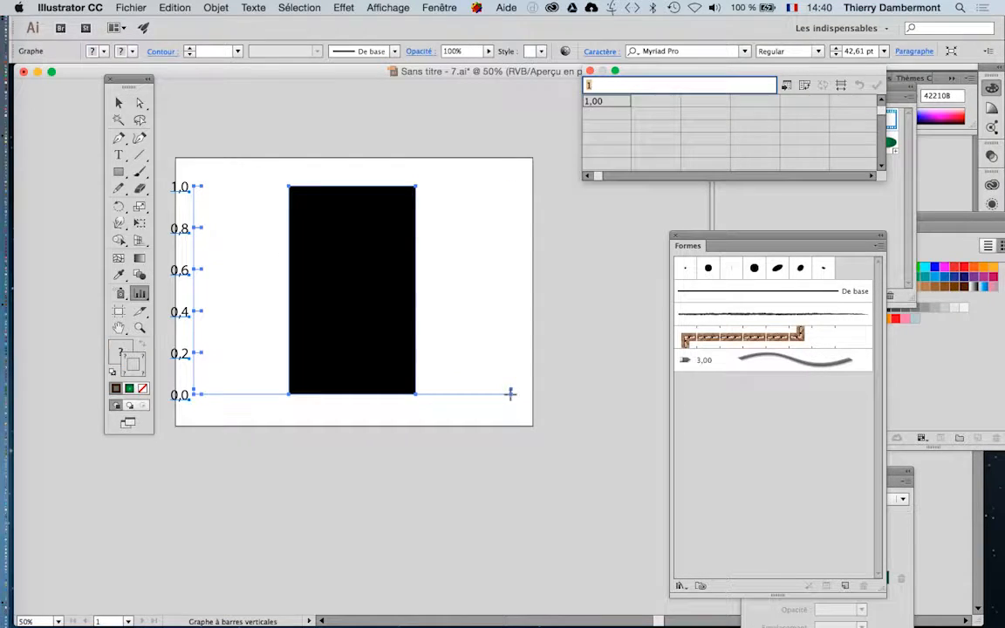
{"action": "key", "text": "super+z"}
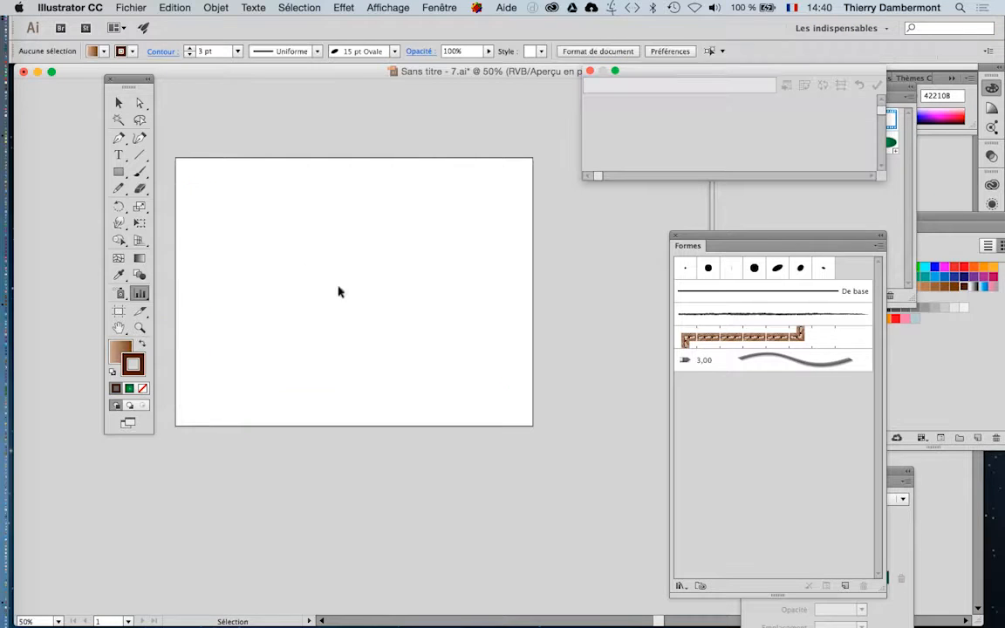
{"action": "left_click_drag", "start_coordinate": [230, 210], "coordinate": [454, 370]}
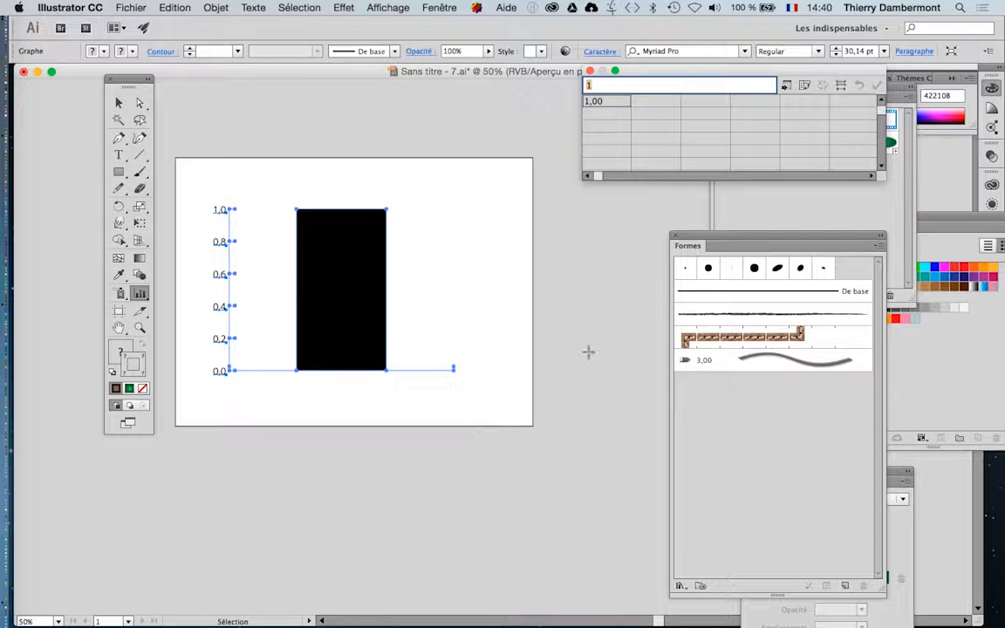
Step: Move the graph data window clear of the graph and enter 0,6 and 0,9 in the first column's first two rows
{"action": "left_click_drag", "start_coordinate": [679, 75], "coordinate": [541, 106]}
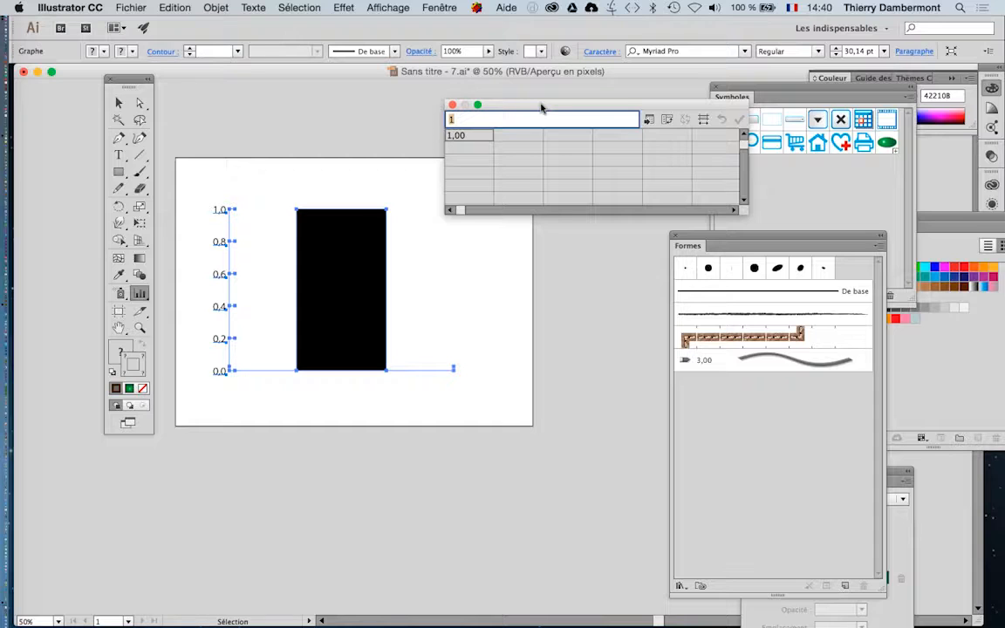
{"action": "left_click_drag", "start_coordinate": [540, 108], "coordinate": [591, 100]}
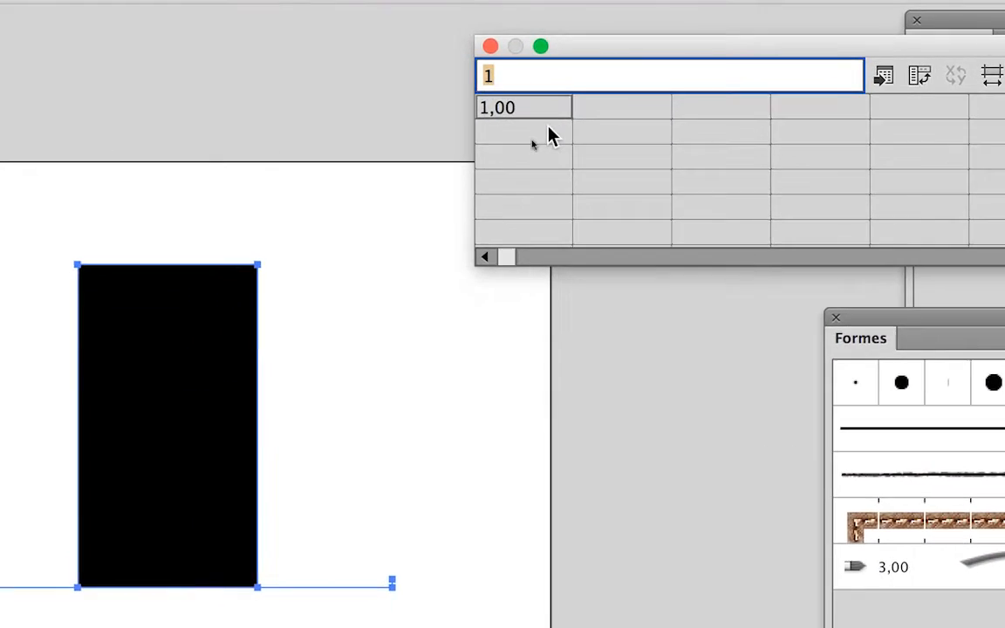
{"action": "left_click", "coordinate": [455, 190]}
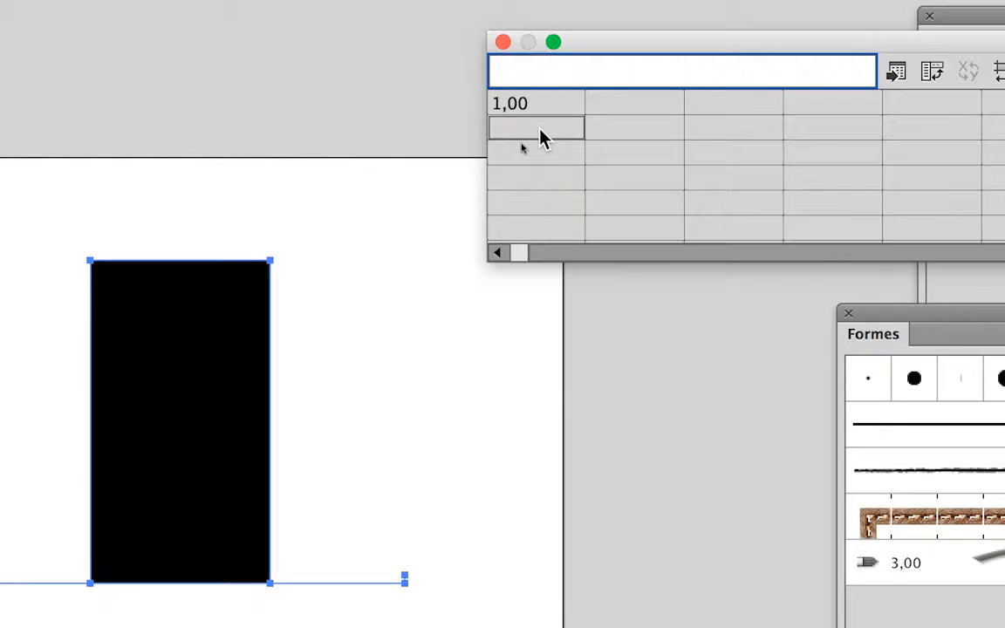
{"action": "left_click", "coordinate": [537, 111]}
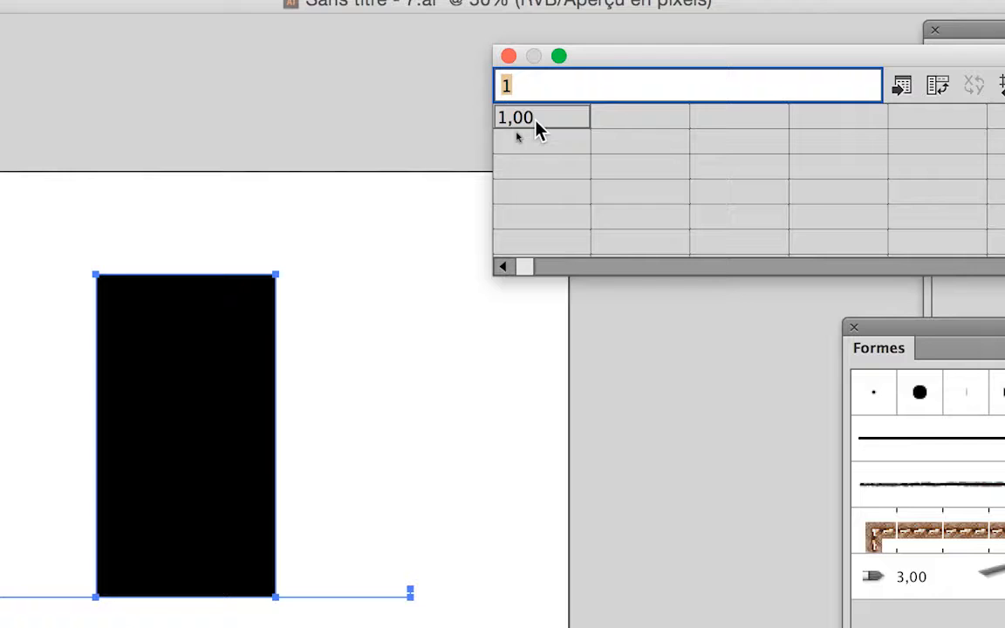
{"action": "type", "text": "0,6"}
{"action": "key", "text": "Tab"}
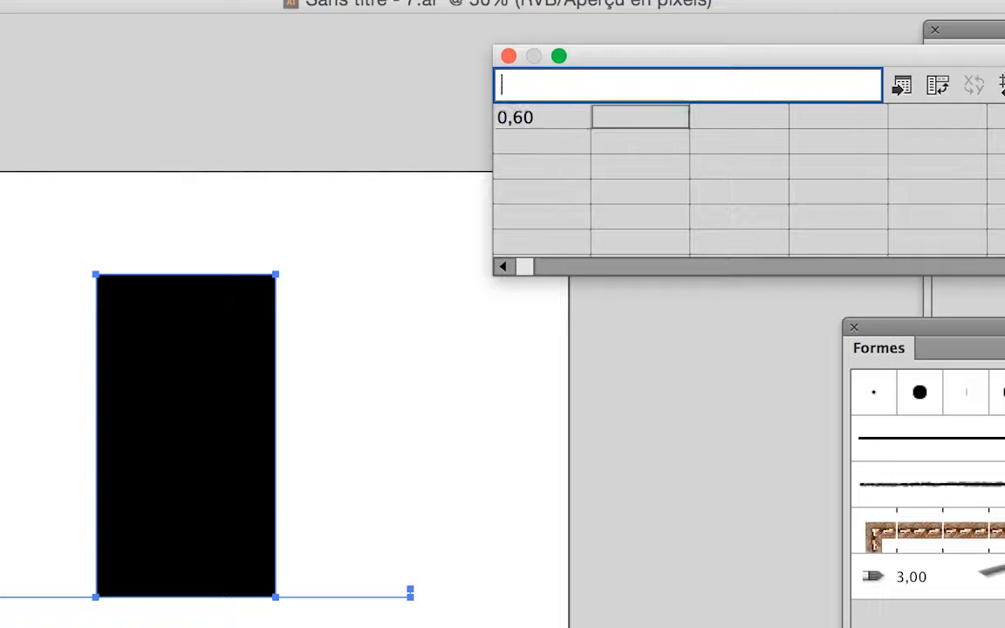
{"action": "left_click", "coordinate": [535, 133]}
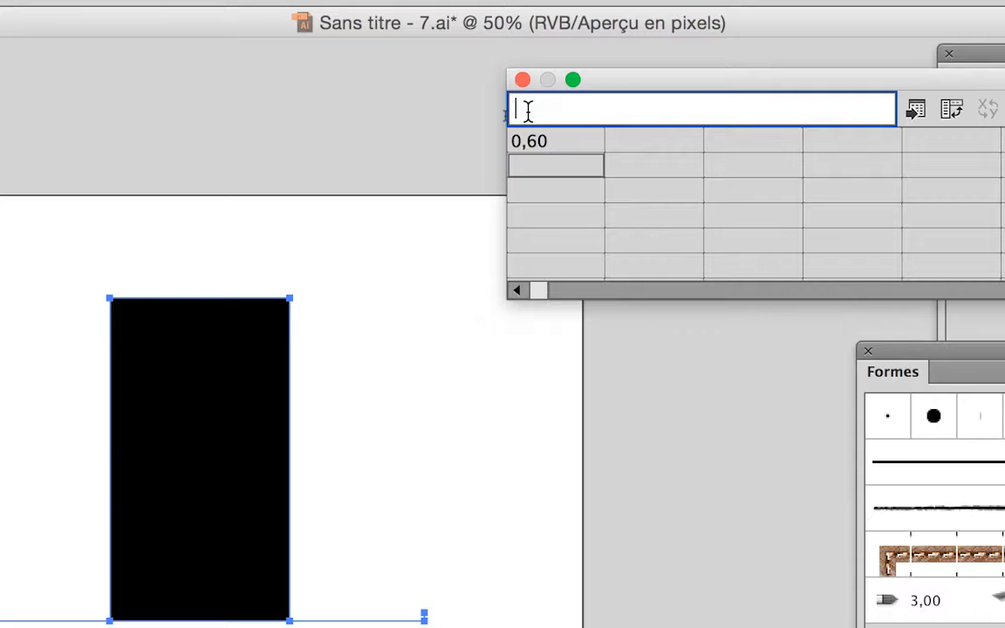
{"action": "type", "text": "0,9"}
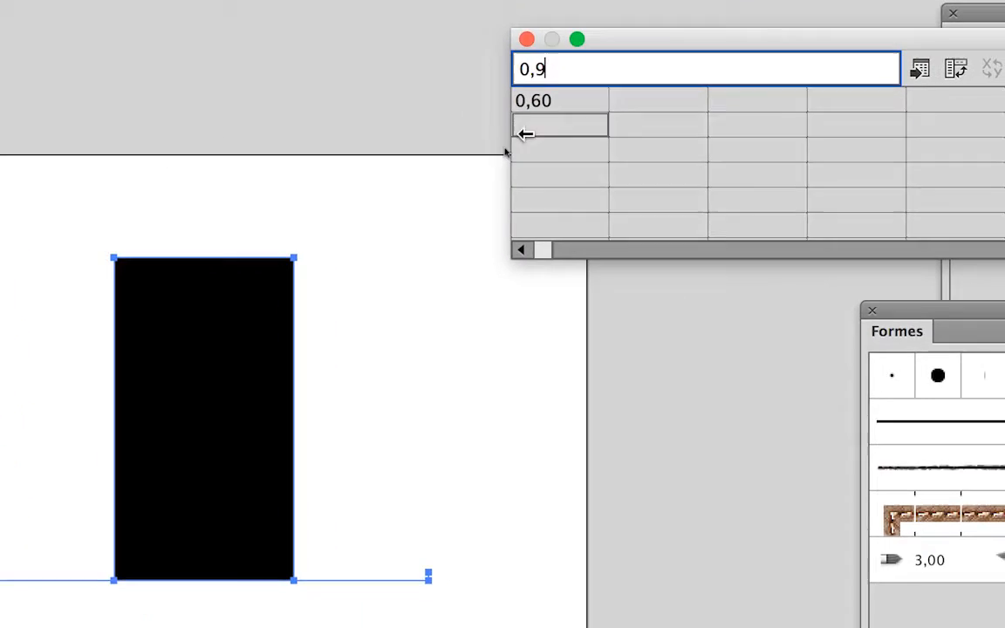
Step: Enter 1,2 and 1,4 in the third and fourth rows of the graph data's first column
{"action": "left_click", "coordinate": [535, 201]}
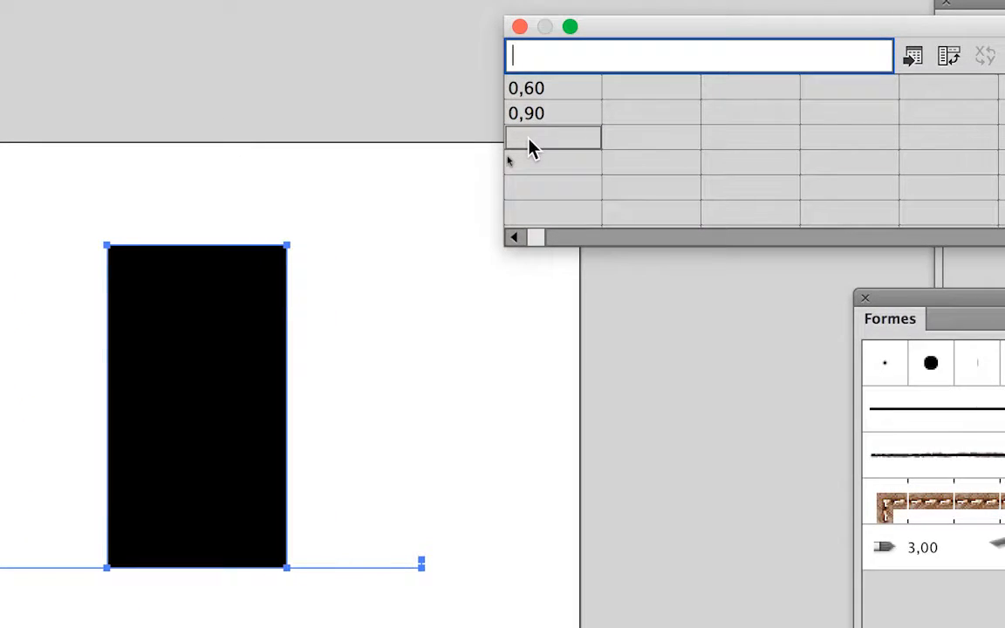
{"action": "type", "text": "1,2"}
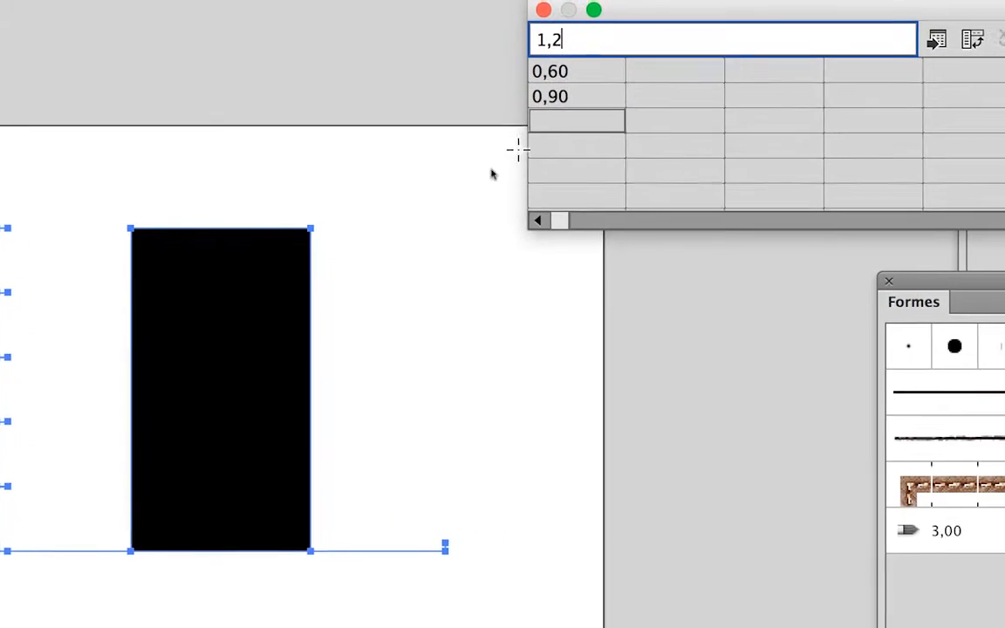
{"action": "left_click", "coordinate": [520, 165]}
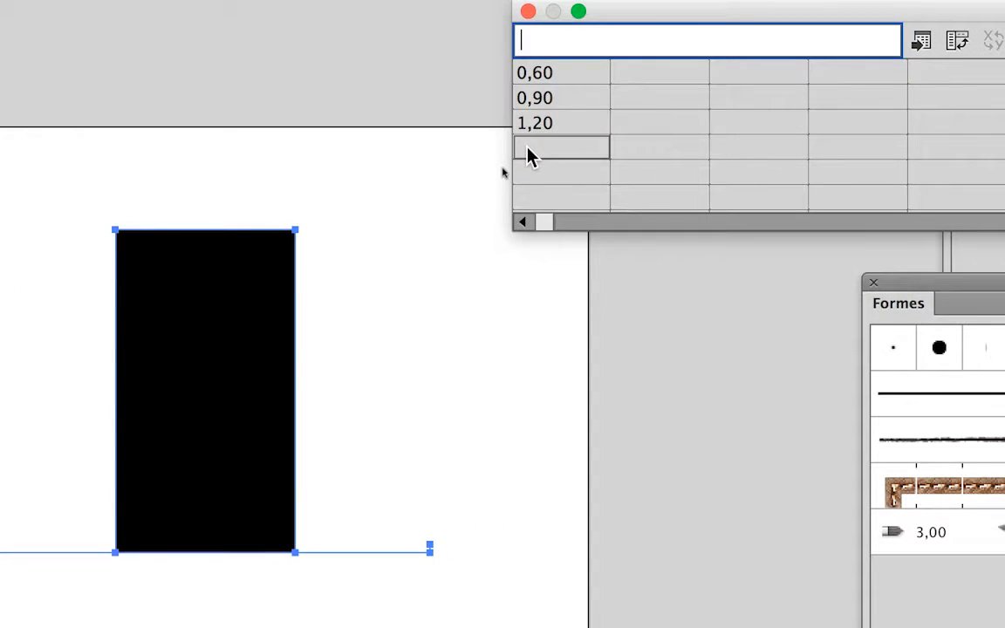
{"action": "type", "text": "1,4"}
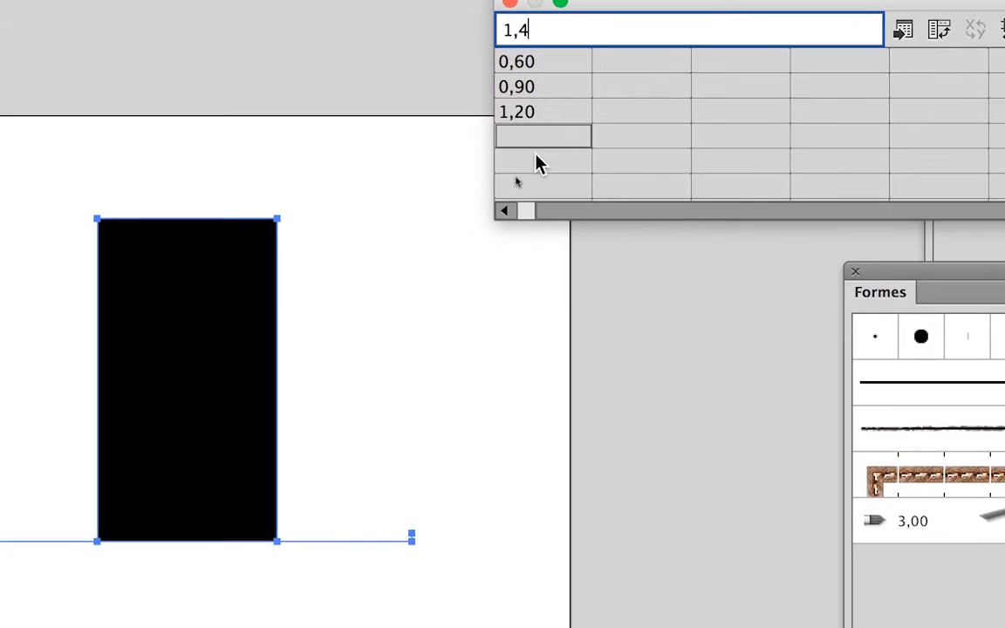
Step: Enter 0,4 and 0,6 in the fifth and sixth rows of the first column and enlarge the graph data window
{"action": "left_click", "coordinate": [554, 176]}
{"action": "type", "text": "0,2"}
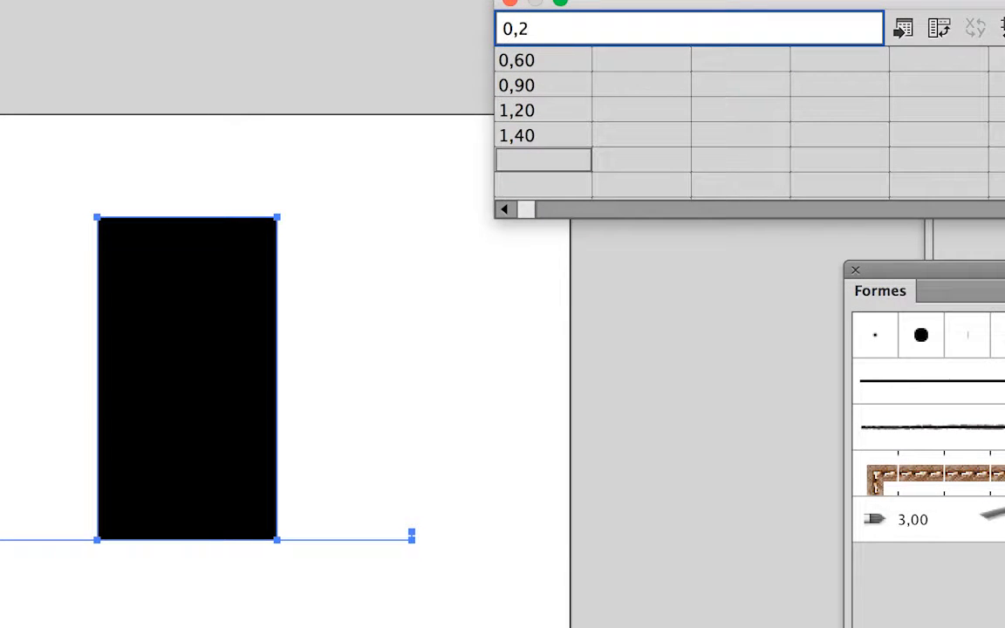
{"action": "key", "text": "BackSpace"}
{"action": "type", "text": "4"}
{"action": "left_click", "coordinate": [534, 173]}
{"action": "type", "text": "0,"}
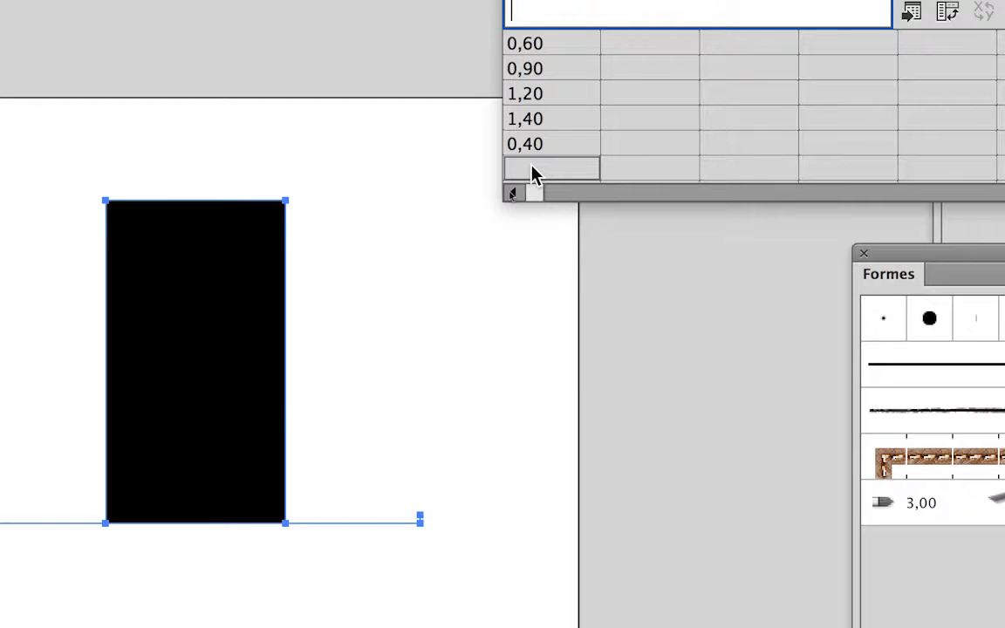
{"action": "type", "text": "6"}
{"action": "key", "text": "Tab"}
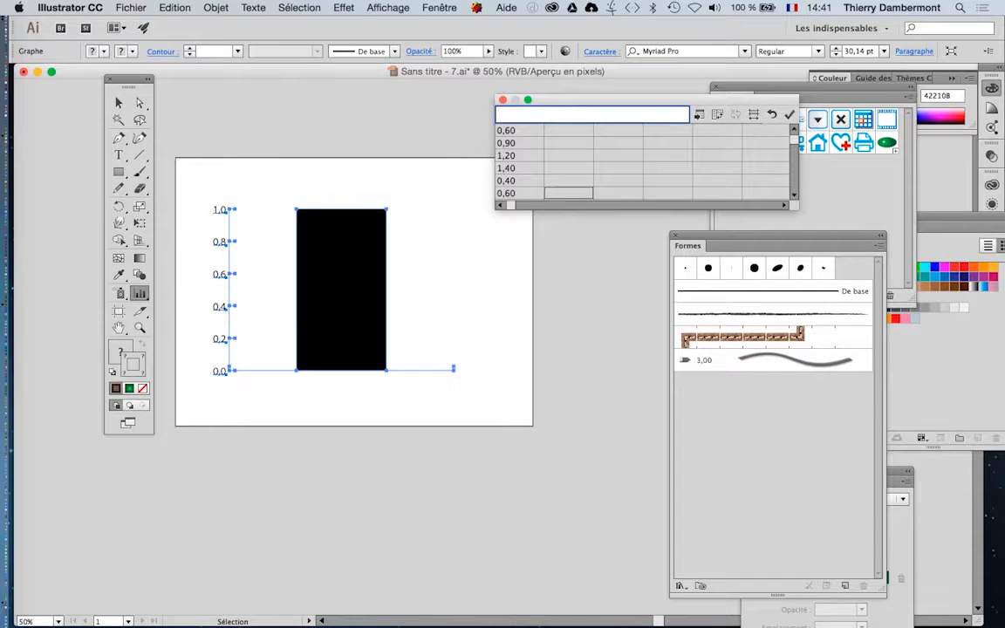
{"action": "left_click_drag", "start_coordinate": [796, 207], "coordinate": [833, 353]}
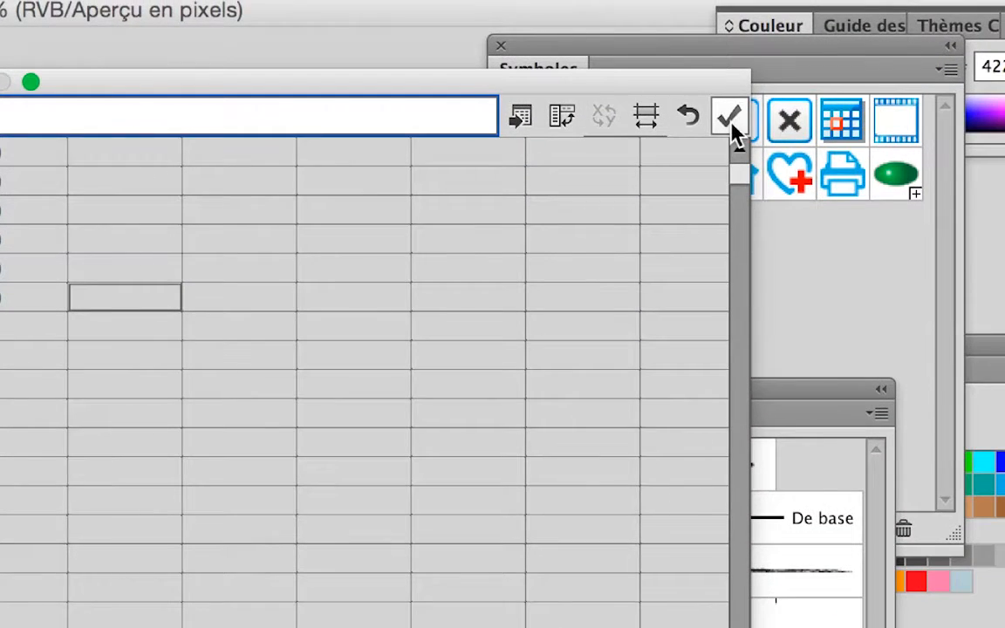
Step: Apply the entered values to the bar graph and close the graph data window
{"action": "left_click", "coordinate": [729, 117]}
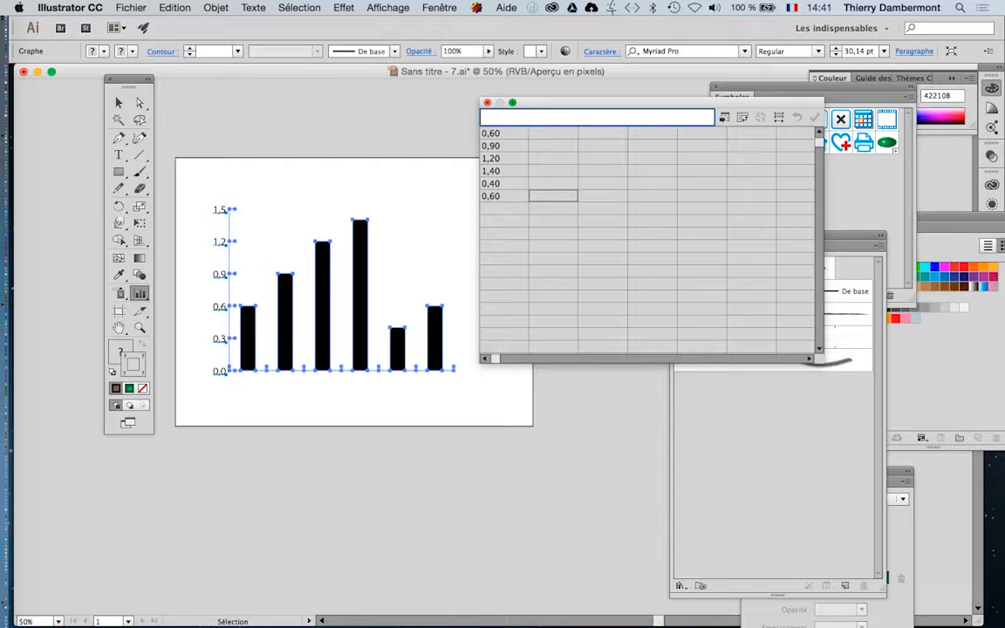
{"action": "left_click", "coordinate": [215, 7]}
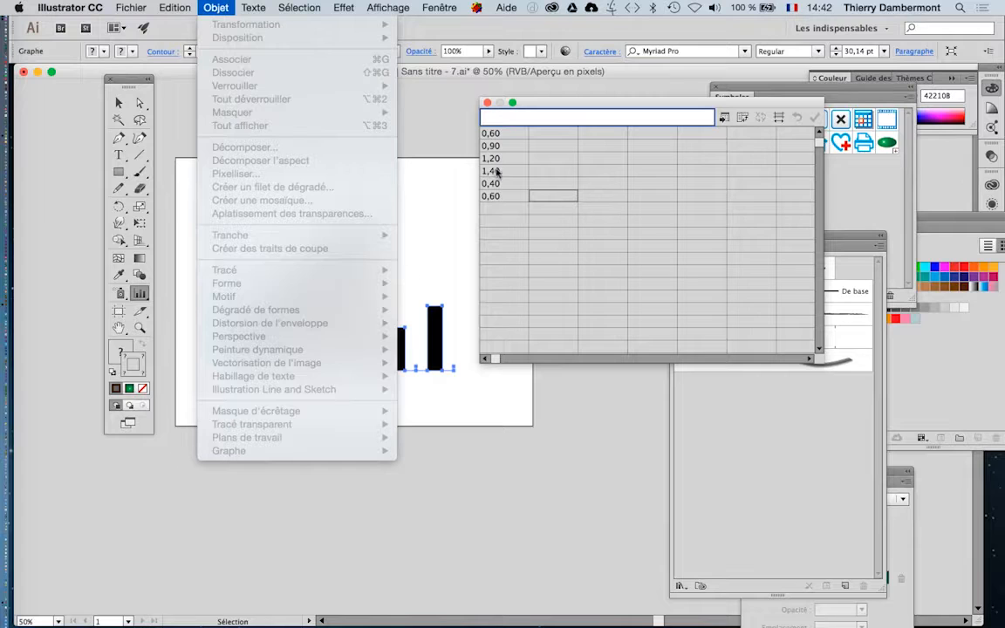
{"action": "left_click_drag", "start_coordinate": [538, 106], "coordinate": [499, 130]}
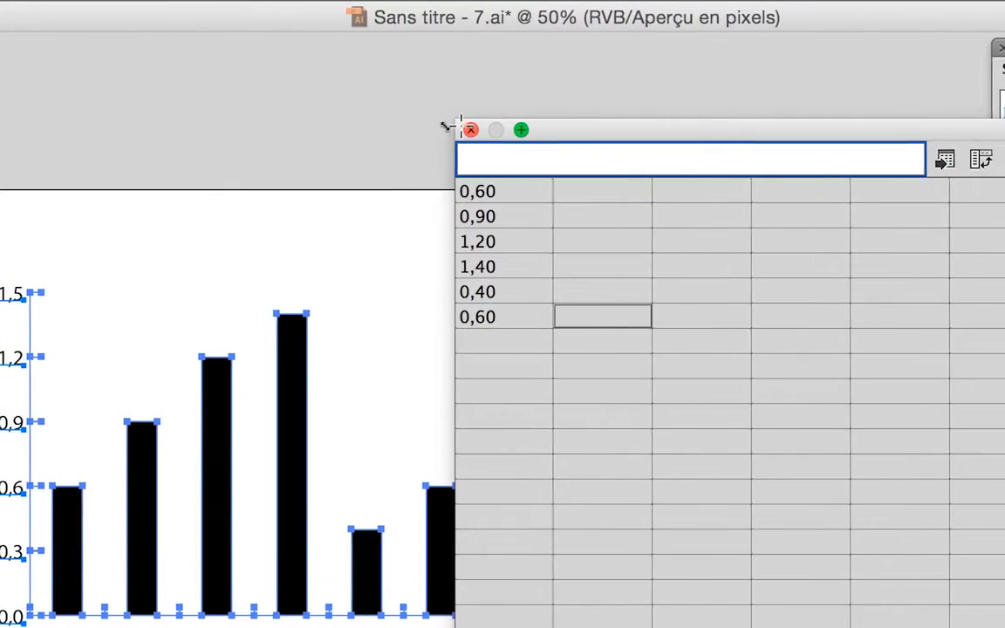
{"action": "left_click", "coordinate": [468, 122]}
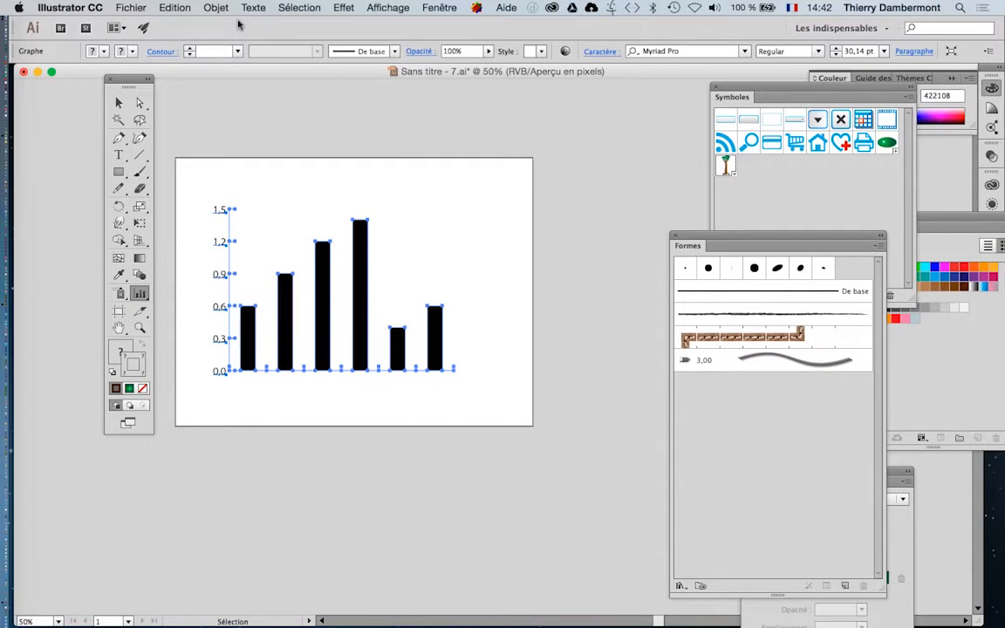
Step: Set both the bar width and the category width to 100% in the graph's attributes
{"action": "left_click", "coordinate": [215, 7]}
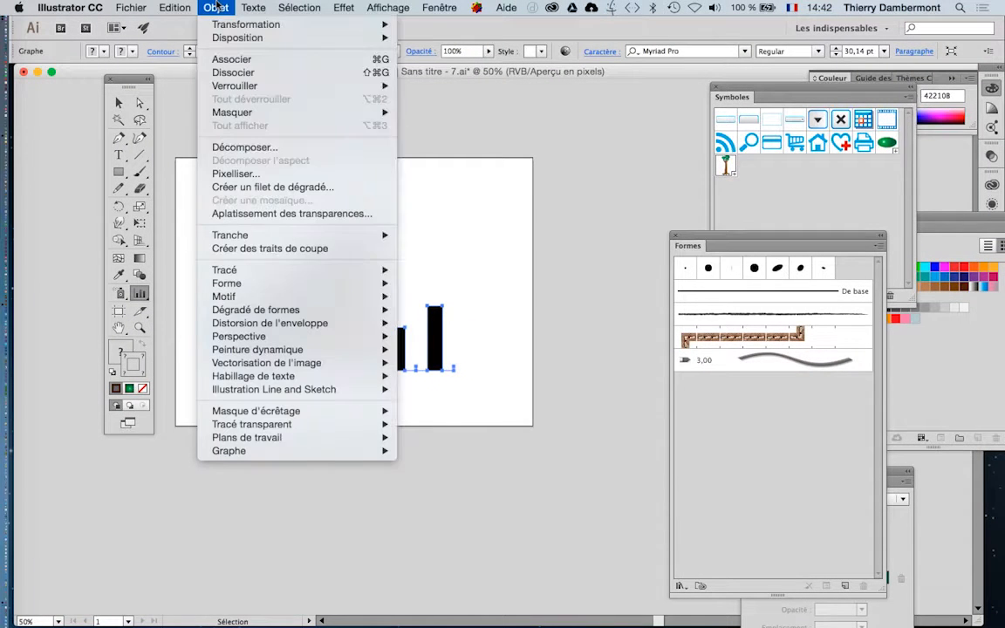
{"action": "mouse_move", "coordinate": [303, 451]}
{"action": "left_click", "coordinate": [410, 451]}
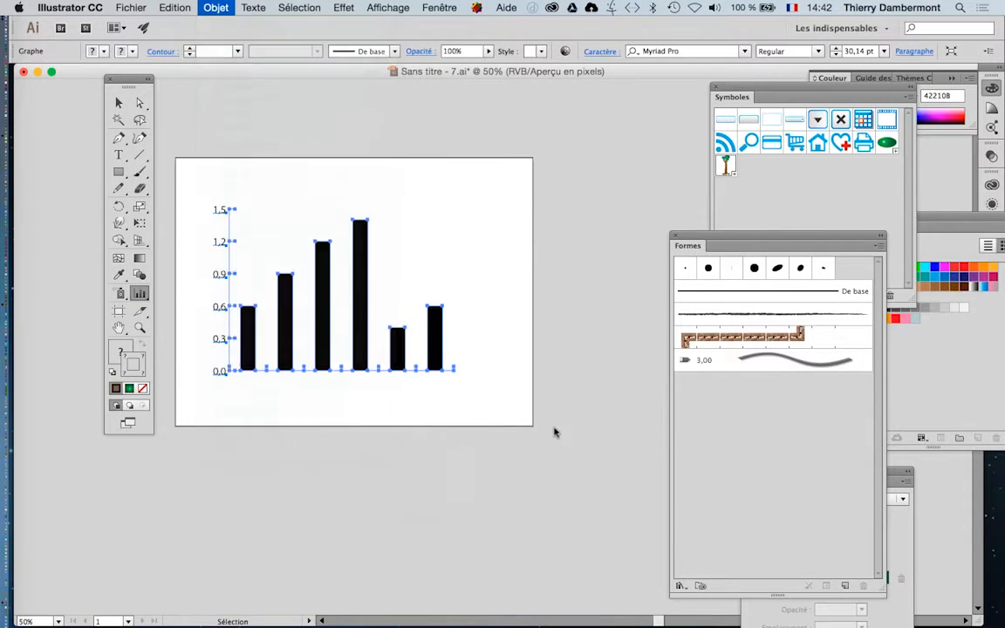
{"action": "left_click_drag", "start_coordinate": [481, 163], "coordinate": [650, 110]}
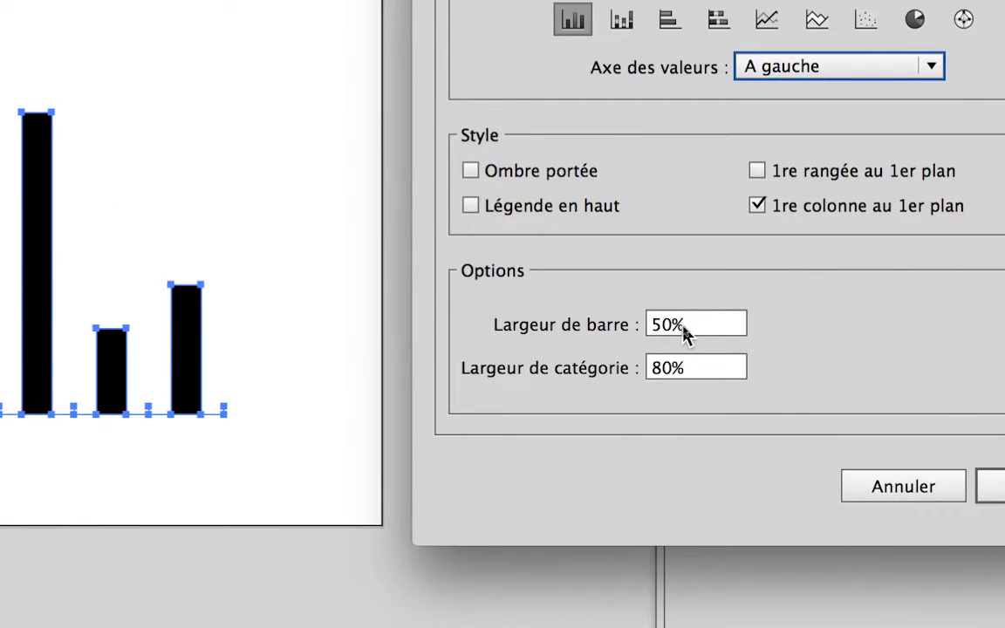
{"action": "double_click", "coordinate": [683, 326]}
{"action": "type", "text": "100"}
{"action": "key", "text": "Tab"}
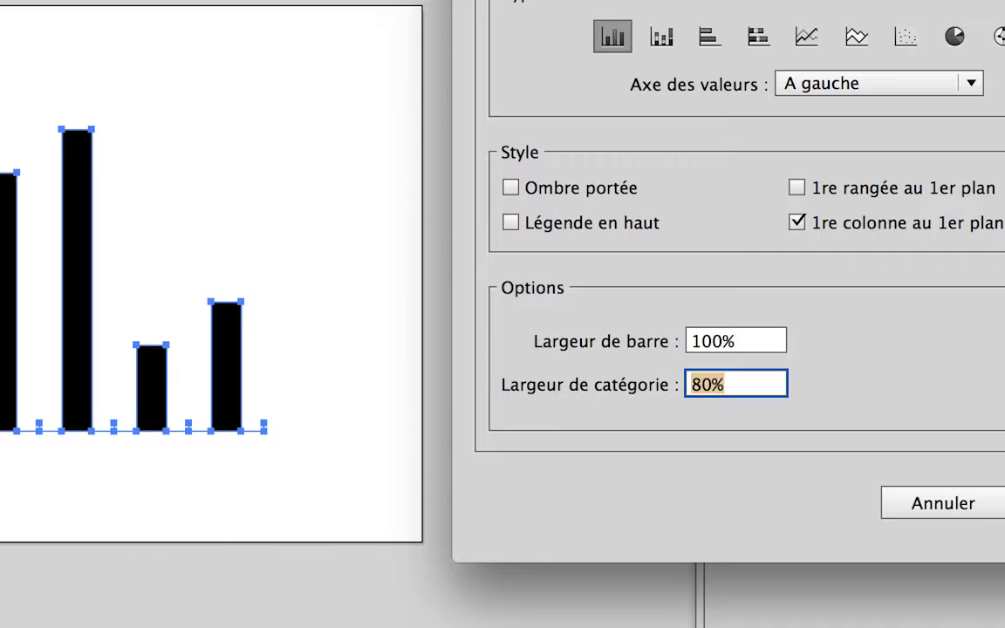
{"action": "type", "text": "100"}
{"action": "key", "text": "Tab"}
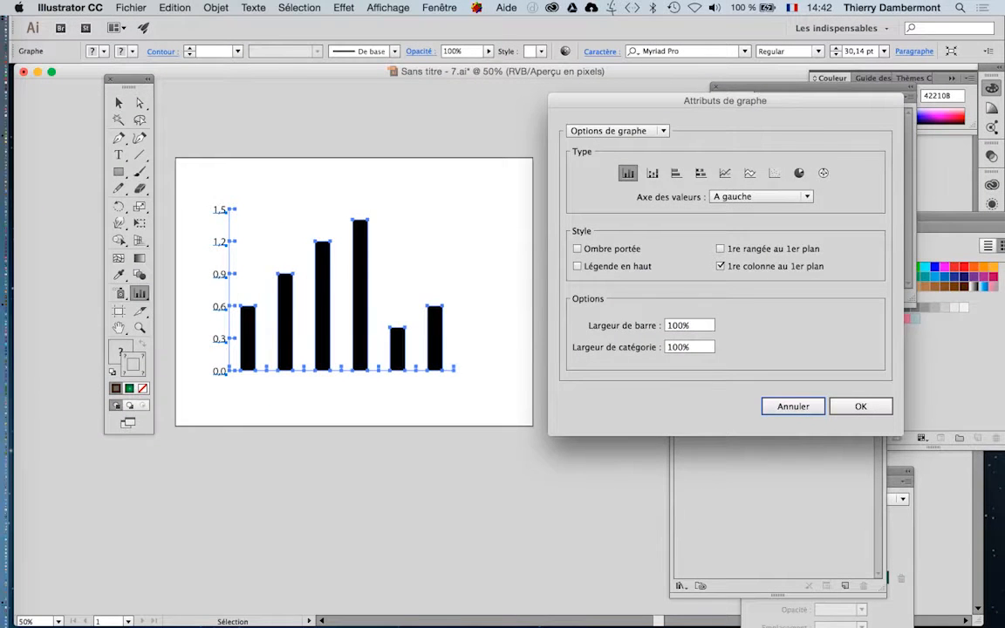
{"action": "key", "text": "Return"}
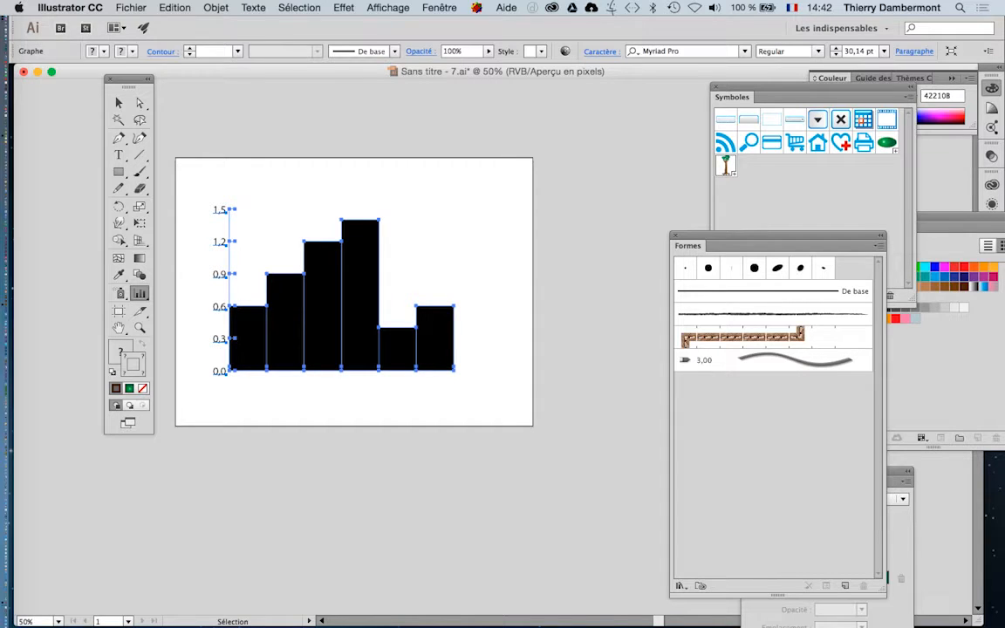
Step: Reopen the graph's data, change the fourth row's value to 1,6, apply it and close the data window
{"action": "left_click", "coordinate": [216, 7]}
{"action": "mouse_move", "coordinate": [291, 452]}
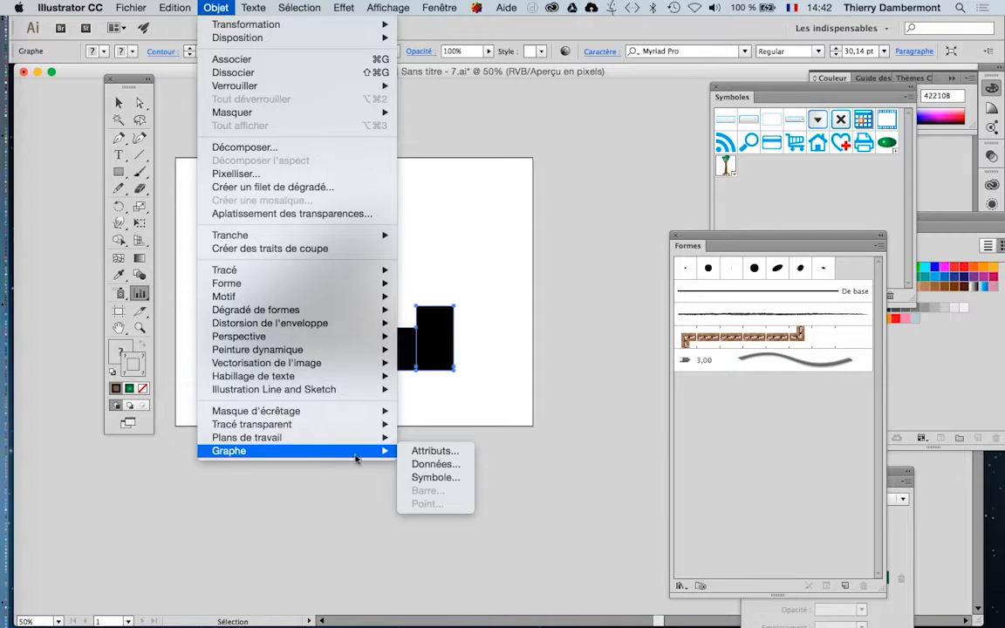
{"action": "left_click", "coordinate": [433, 468]}
{"action": "left_click_drag", "start_coordinate": [495, 137], "coordinate": [519, 152]}
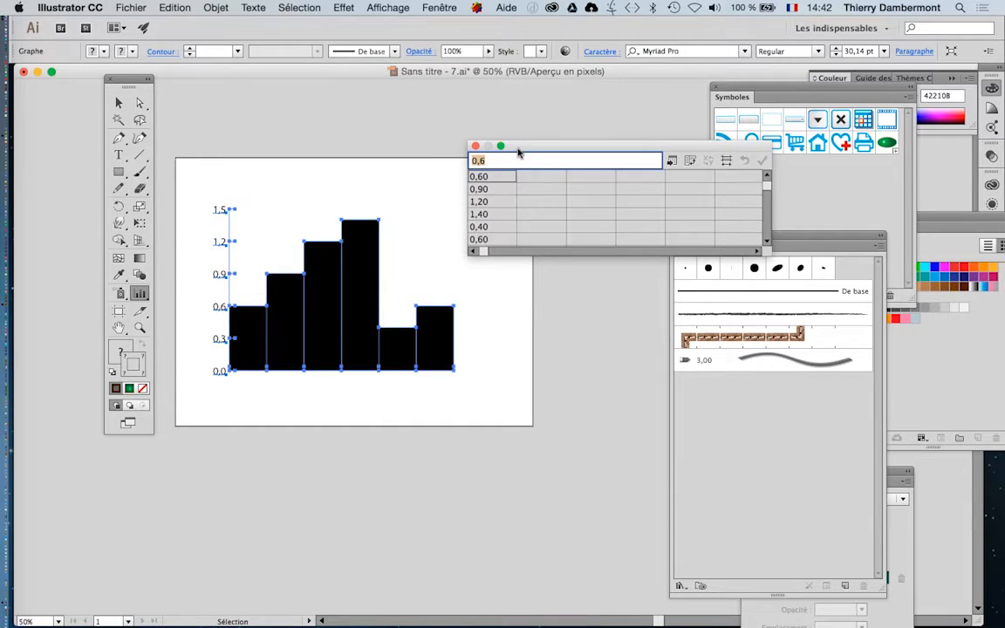
{"action": "key", "text": "Up"}
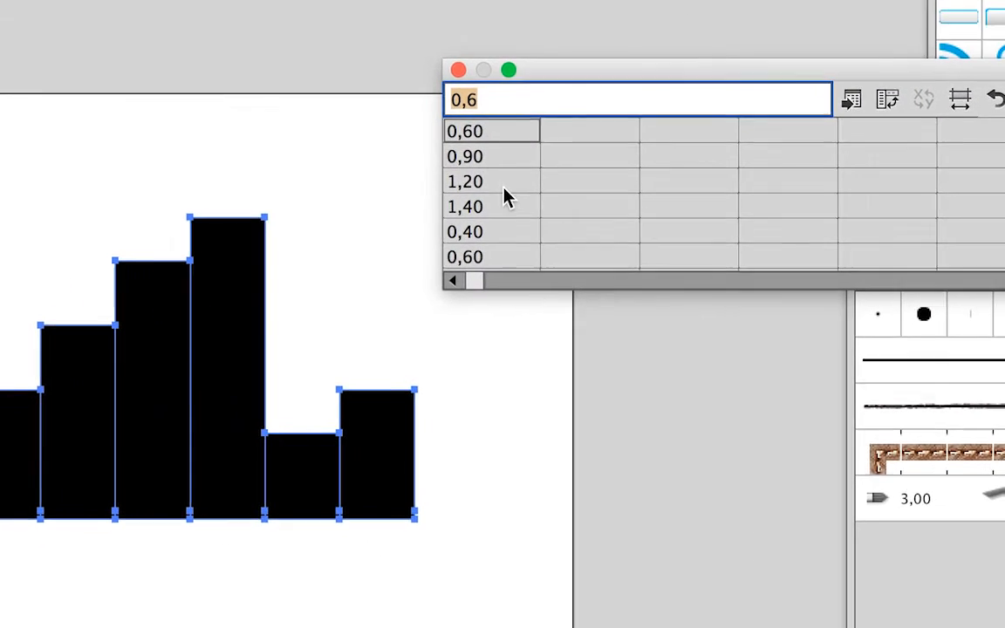
{"action": "left_click", "coordinate": [471, 281]}
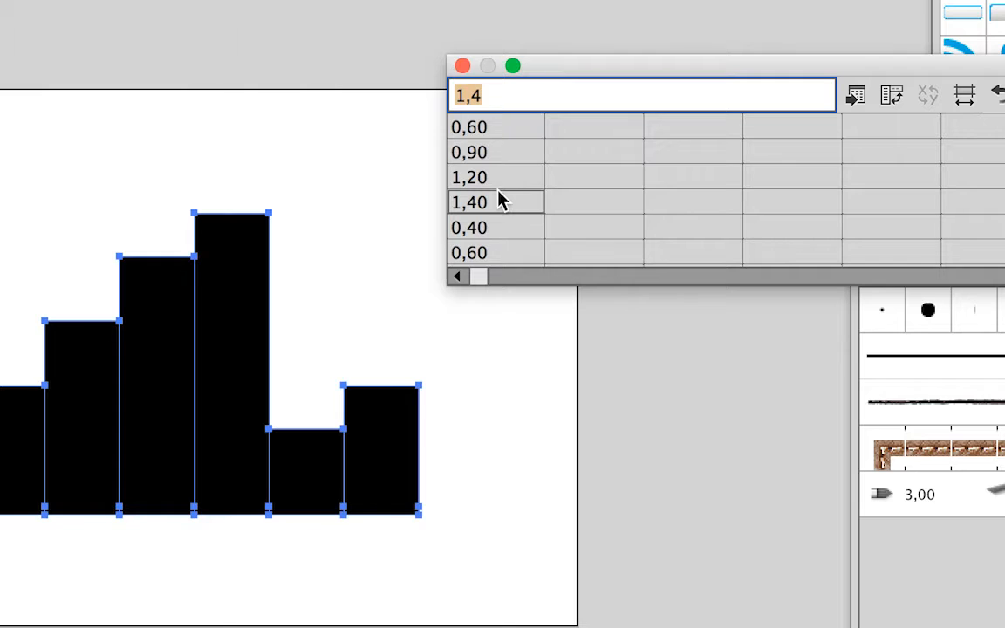
{"action": "type", "text": "1,6"}
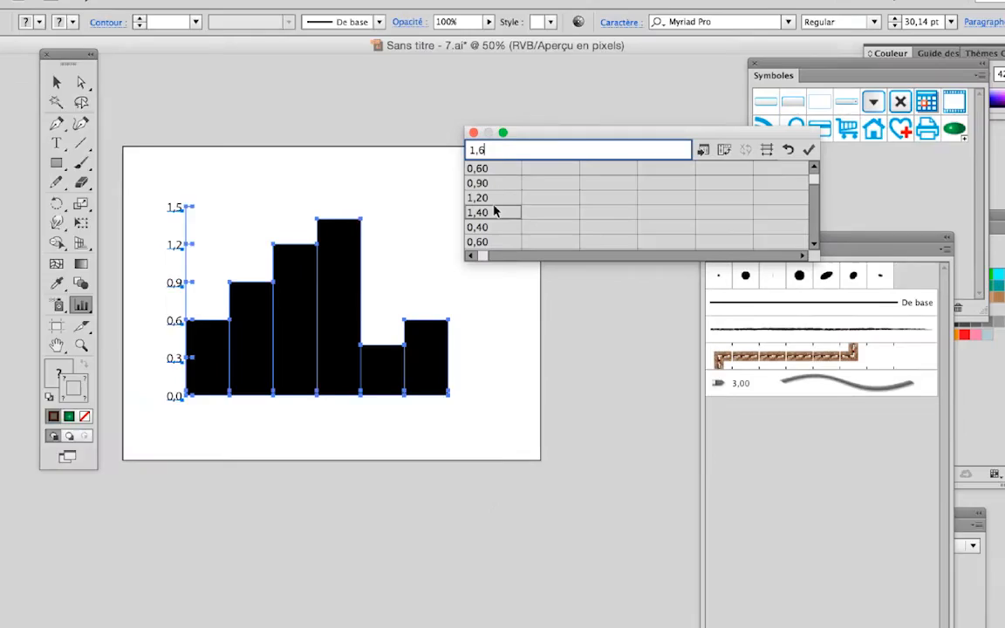
{"action": "left_click", "coordinate": [809, 150]}
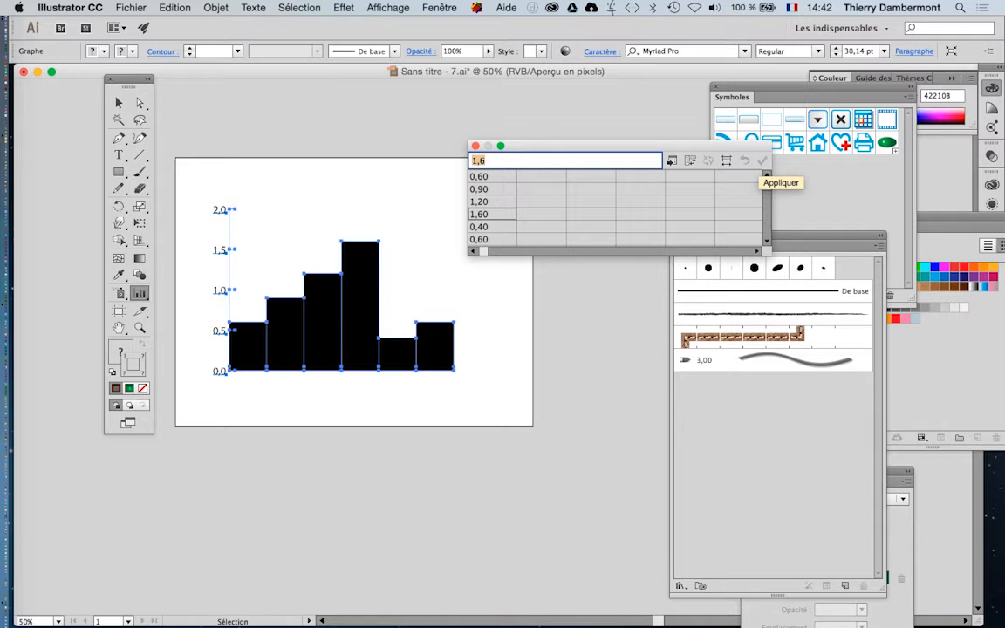
{"action": "left_click", "coordinate": [475, 145]}
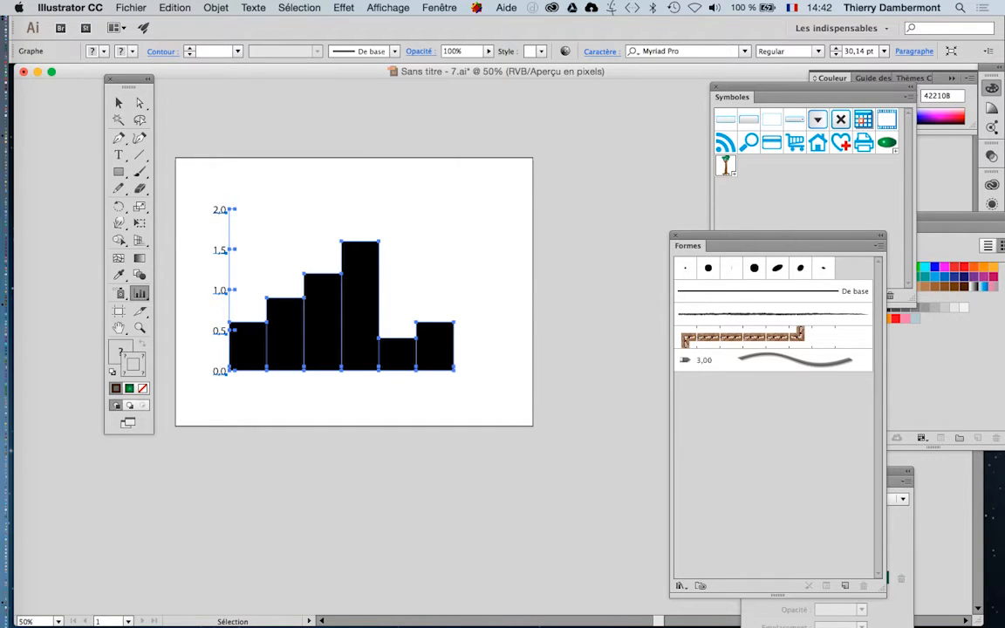